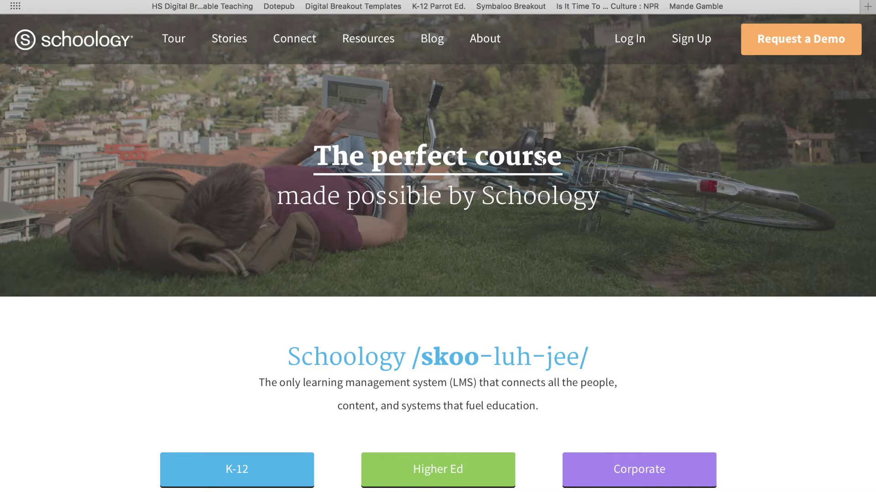
Go to Schoology's sign-up page from the Sign Up link in the top navigation.
{"action": "left_click", "coordinate": [692, 43]}
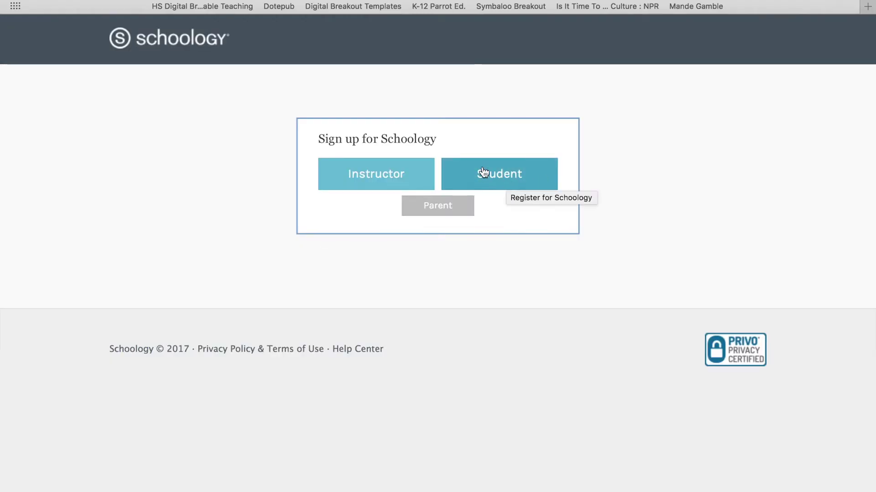
Choose the Student account type and get past the course access code step.
{"action": "left_click", "coordinate": [501, 178]}
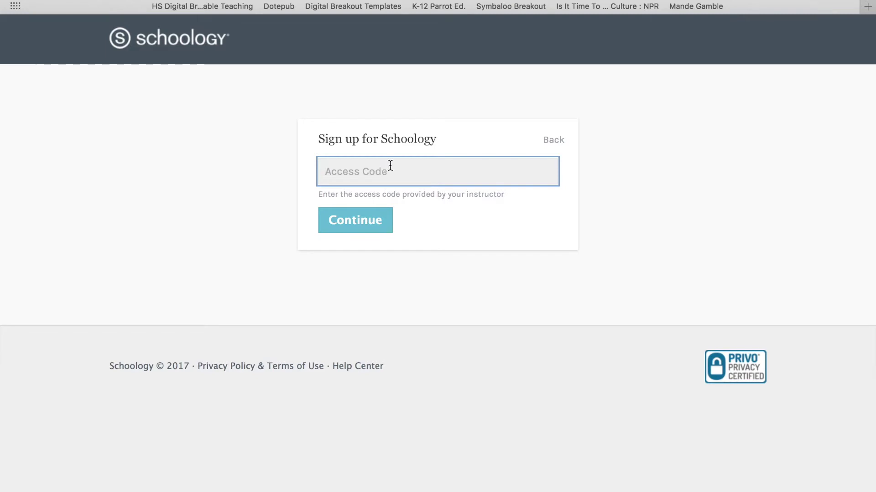
{"action": "mouse_move", "coordinate": [388, 1]}
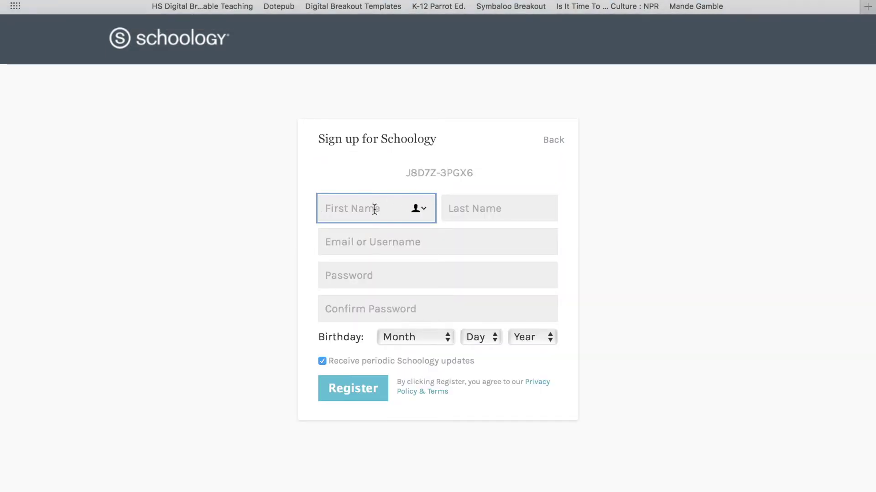
Enter the student's first and last name in the registration form.
{"action": "type", "text": "christ"}
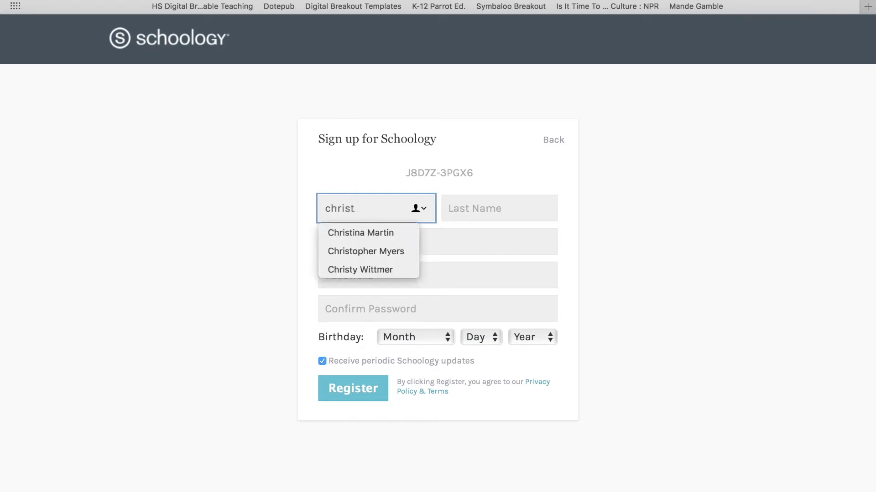
{"action": "key", "text": "BackSpace"}
{"action": "key", "text": "BackSpace"}
{"action": "key", "text": "BackSpace"}
{"action": "key", "text": "BackSpace"}
{"action": "key", "text": "BackSpace"}
{"action": "key", "text": "BackSpace"}
{"action": "type", "text": "c"}
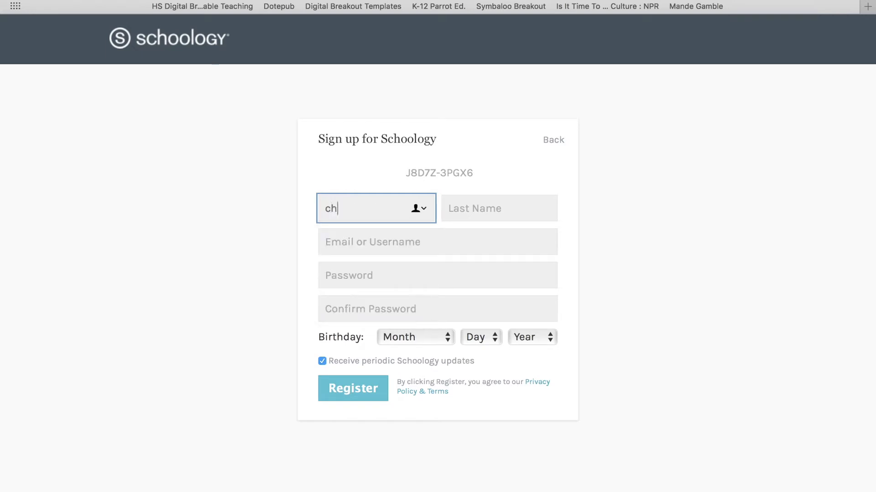
{"action": "key", "text": "BackSpace"}
{"action": "key", "text": "Tab"}
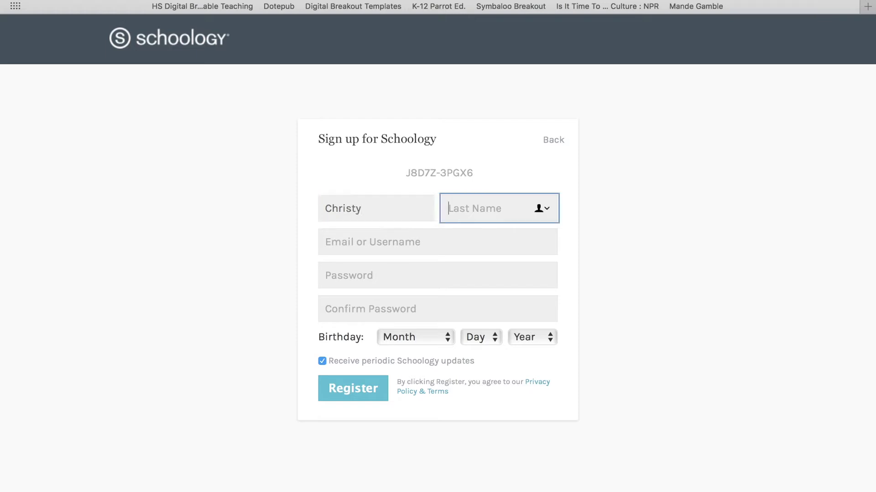
{"action": "key", "text": "Tab"}
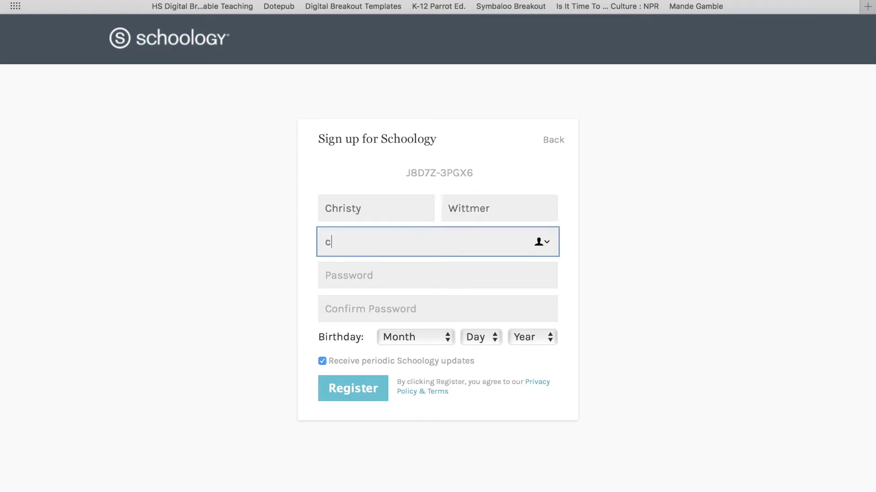
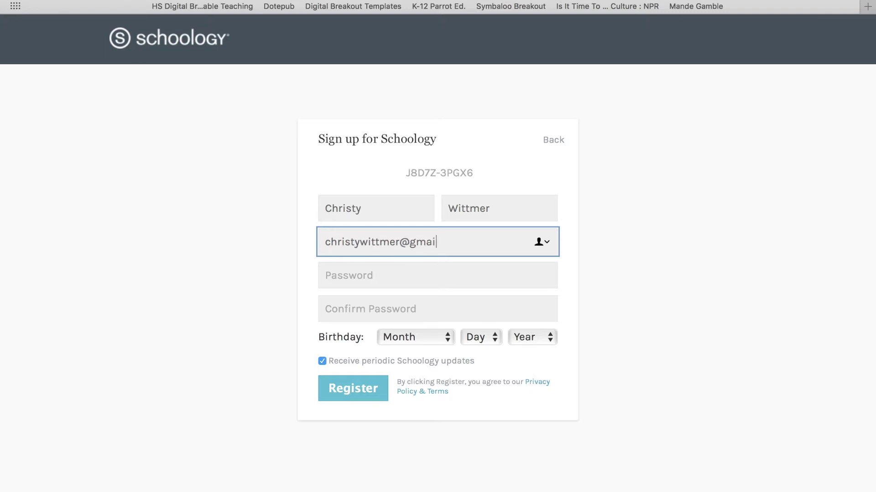
Fill in the student's Gmail address and the same password in both password fields.
{"action": "key", "text": "Tab"}
{"action": "type", "text": "•••••••"}
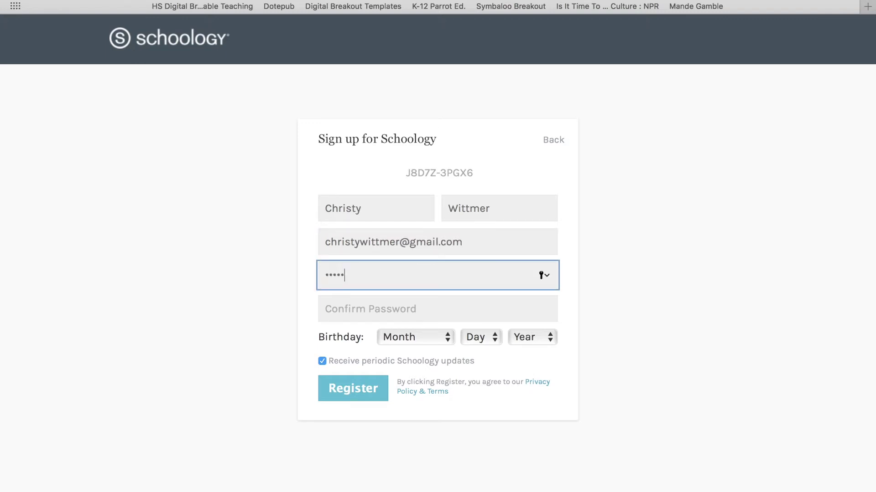
{"action": "key", "text": "Tab"}
{"action": "type", "text": "•••••••"}
{"action": "key", "text": "Tab"}
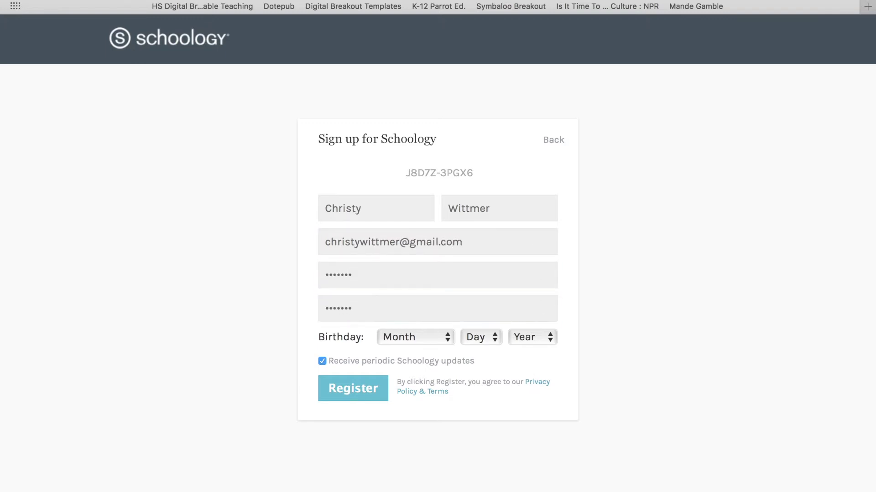
{"action": "left_click", "coordinate": [435, 337]}
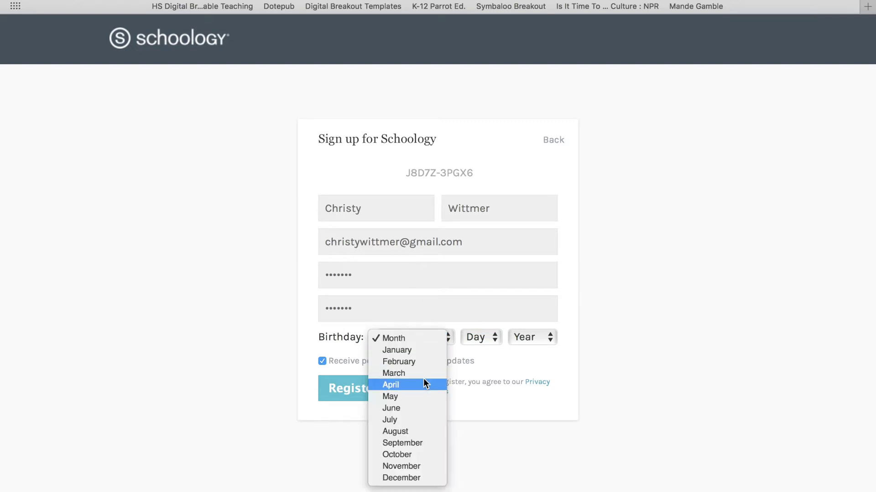
{"action": "left_click", "coordinate": [442, 368]}
{"action": "left_click", "coordinate": [478, 337]}
{"action": "left_click", "coordinate": [473, 385]}
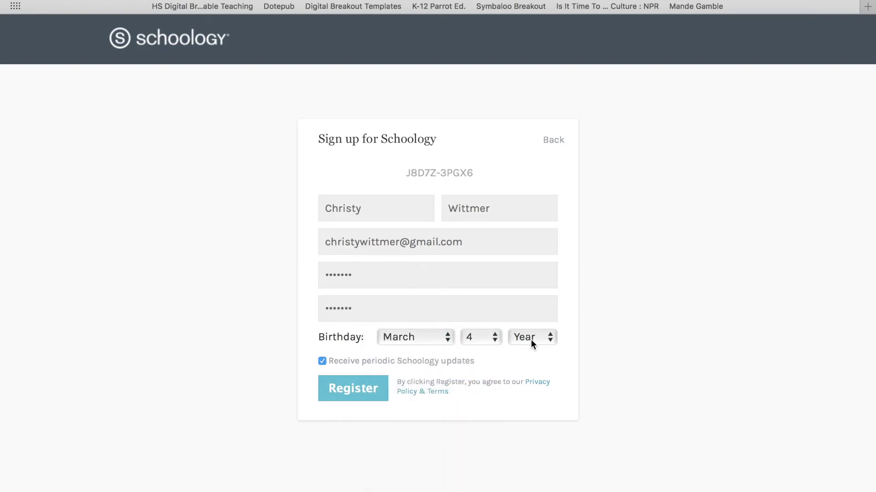
{"action": "left_click", "coordinate": [531, 338]}
{"action": "scroll", "coordinate": [523, 319], "scroll_direction": "down", "scroll_amount": 10}
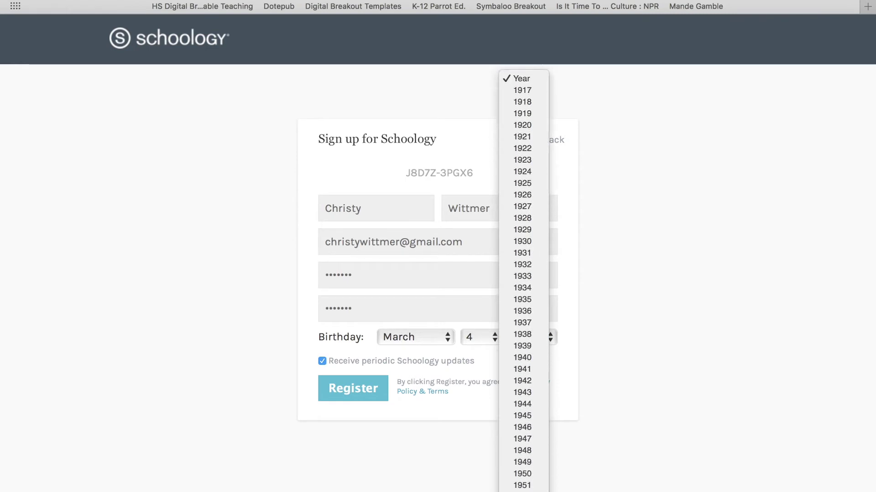
{"action": "scroll", "coordinate": [525, 474], "scroll_direction": "down", "scroll_amount": 2}
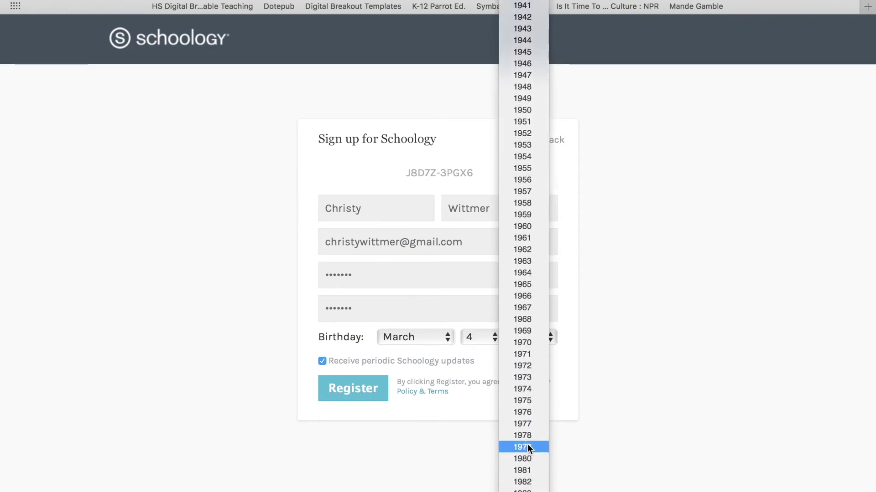
{"action": "left_click", "coordinate": [386, 367]}
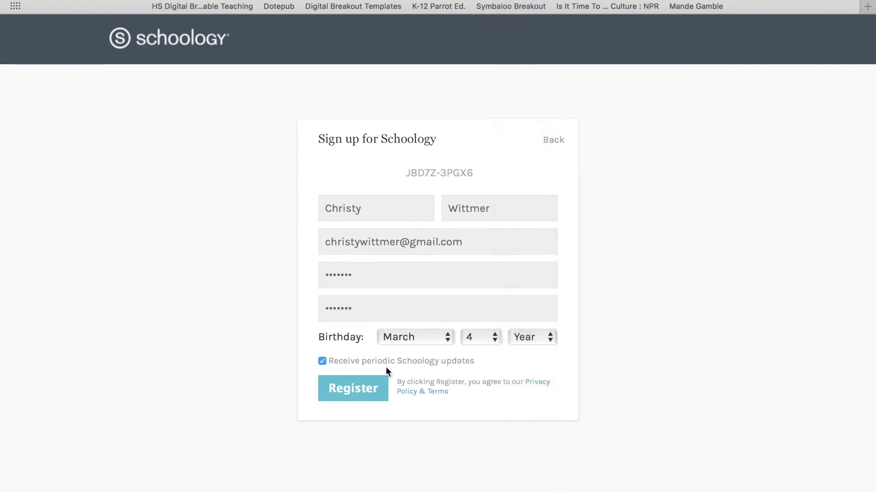
{"action": "left_click", "coordinate": [325, 361]}
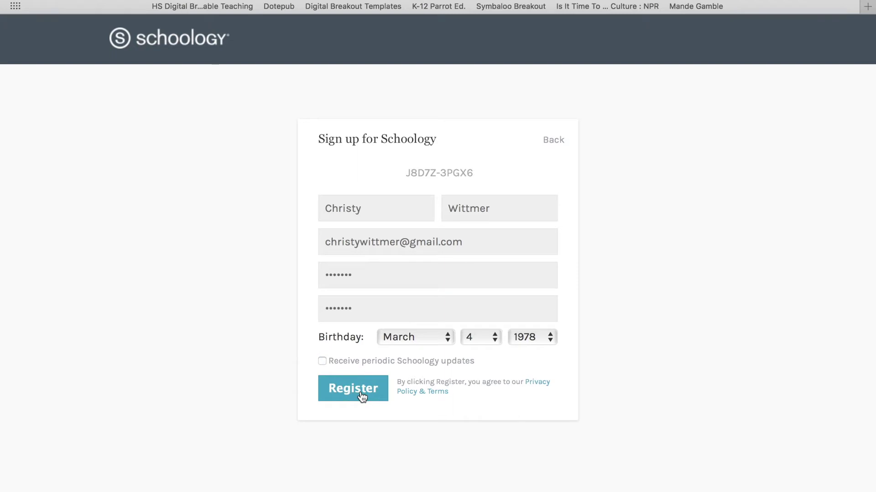
{"action": "left_click", "coordinate": [363, 395]}
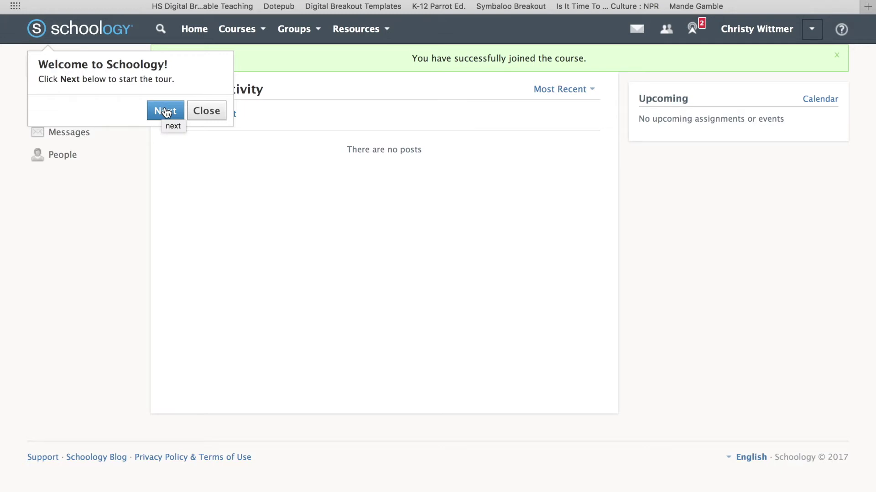
Dismiss the welcome tour, then review the notifications, friend requests and messages dropdowns.
{"action": "left_click", "coordinate": [213, 114]}
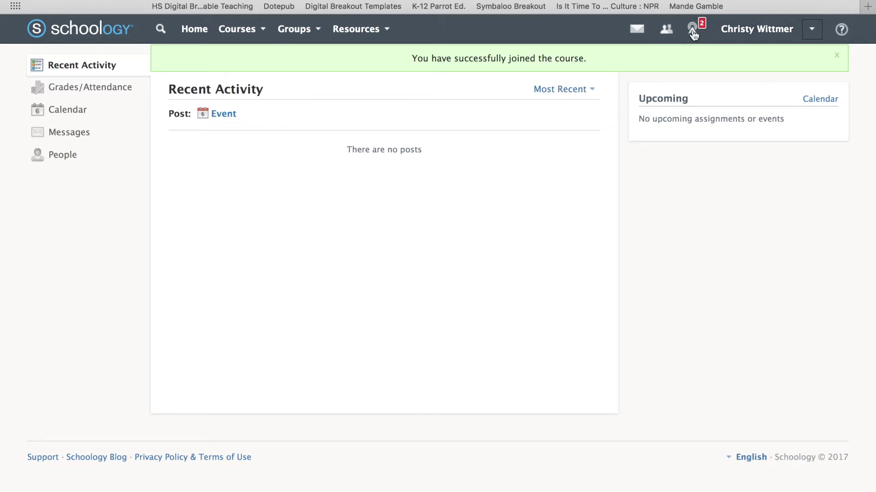
{"action": "left_click", "coordinate": [694, 32]}
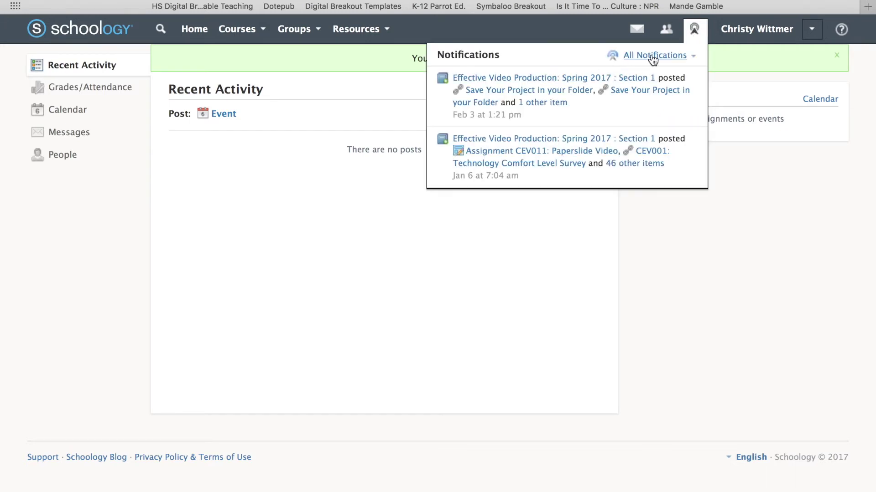
{"action": "left_click", "coordinate": [580, 30]}
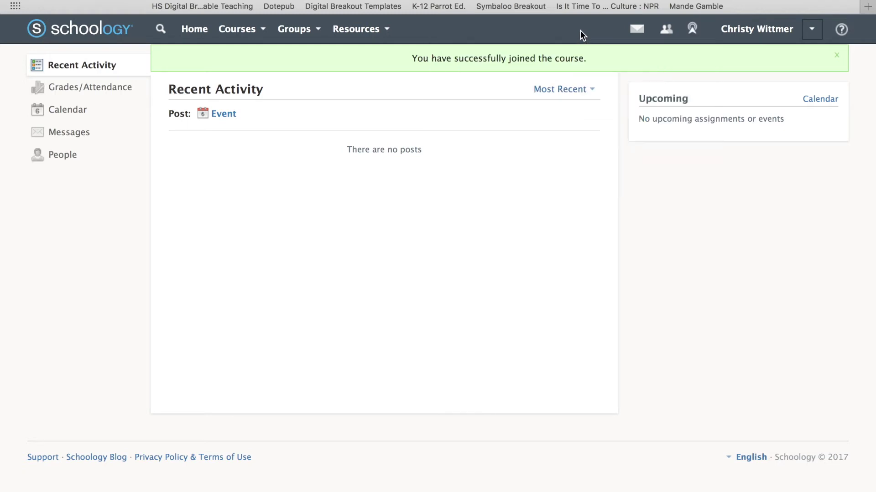
{"action": "left_click", "coordinate": [667, 32]}
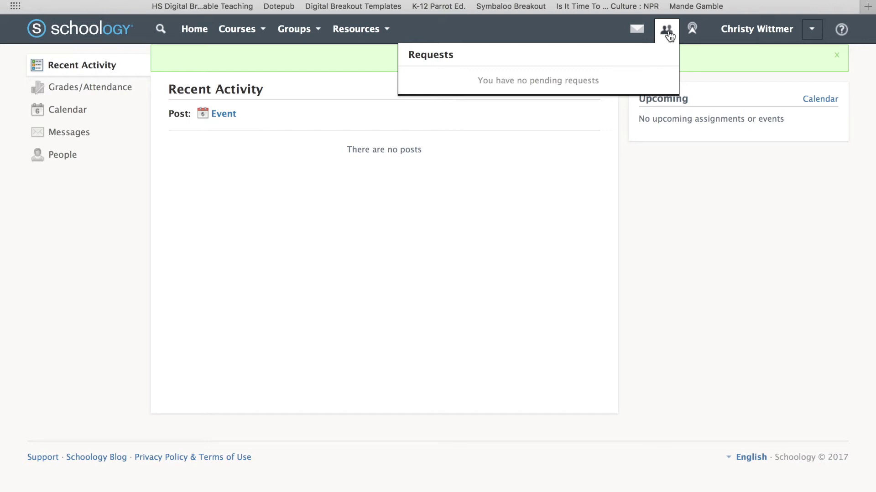
{"action": "left_click", "coordinate": [638, 32]}
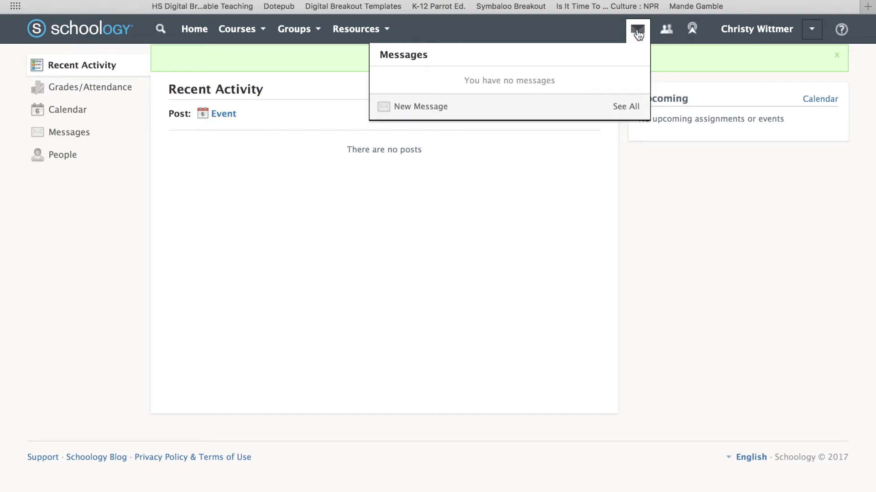
{"action": "left_click", "coordinate": [571, 31]}
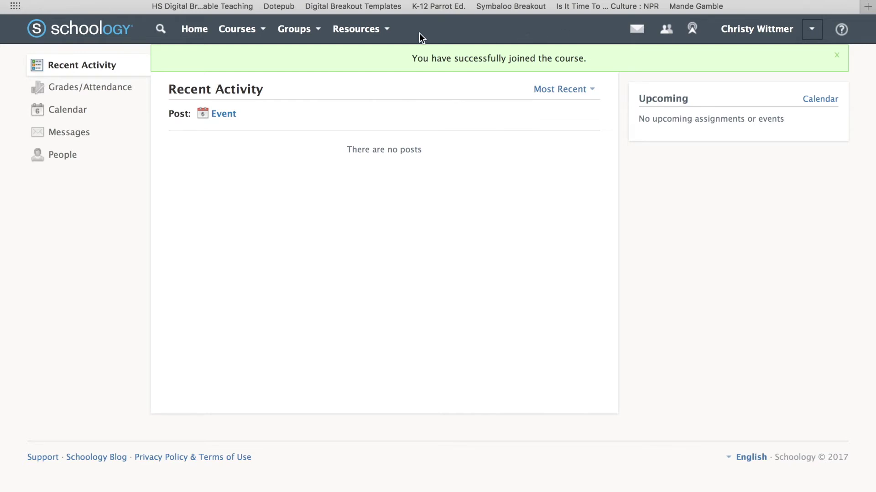
Open the Effective Video Production: Spring 2017 : Section 1 course from the Courses menu.
{"action": "left_click", "coordinate": [190, 37]}
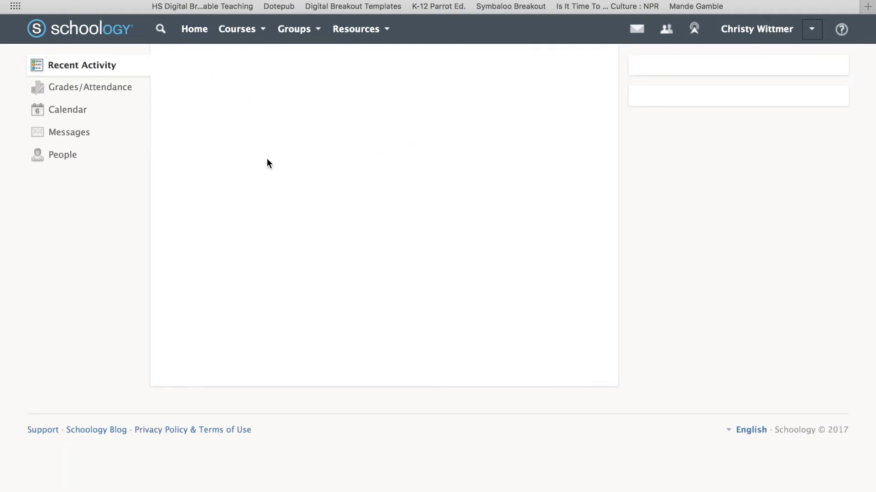
{"action": "left_click", "coordinate": [260, 34]}
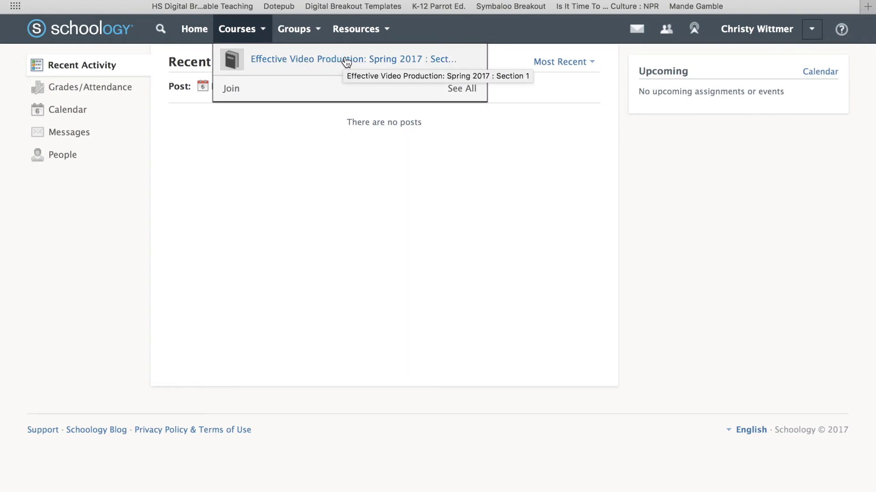
{"action": "left_click", "coordinate": [318, 59]}
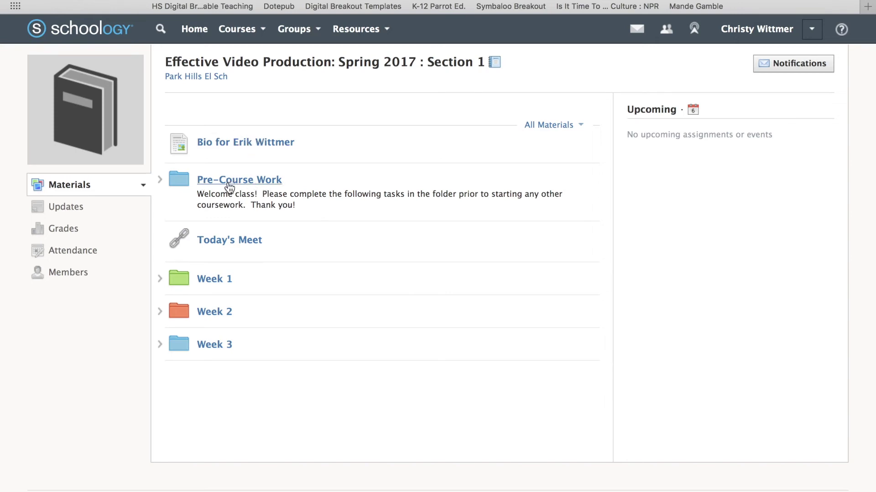
Expand the Pre-Course Work folder to list CEV001 through CEV004.
{"action": "left_click", "coordinate": [161, 181]}
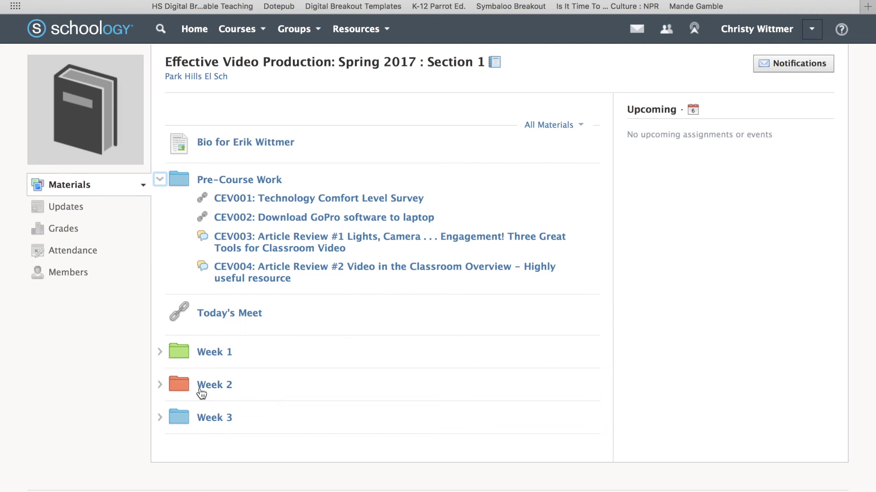
Expand the Week 1, Week 2 and Week 3 folders, then return to the page top.
{"action": "left_click", "coordinate": [160, 352]}
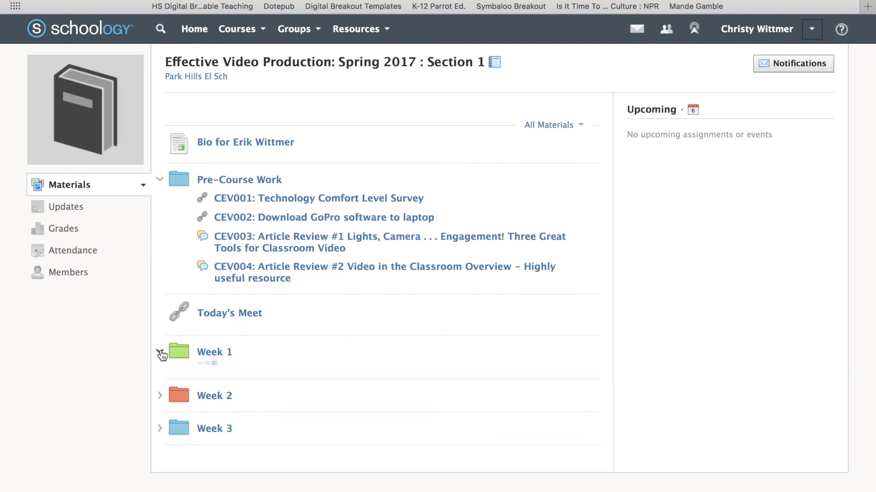
{"action": "scroll", "coordinate": [165, 375], "scroll_direction": "down", "scroll_amount": 1}
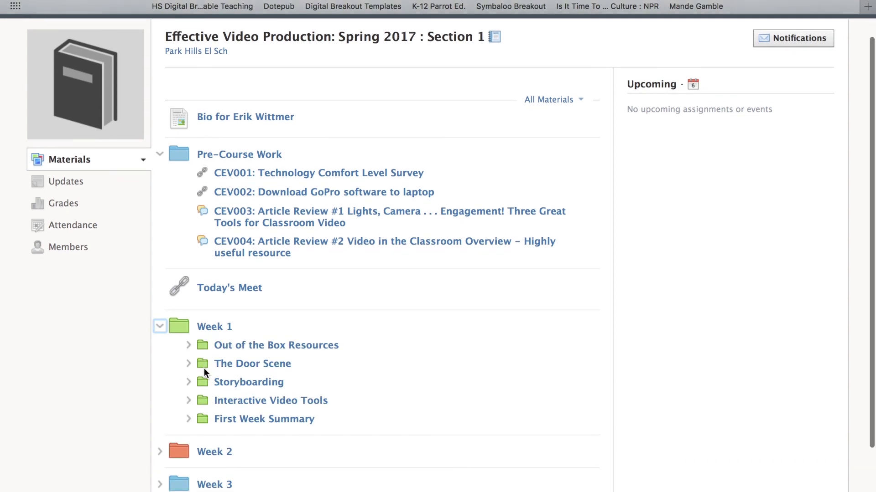
{"action": "left_click", "coordinate": [160, 453]}
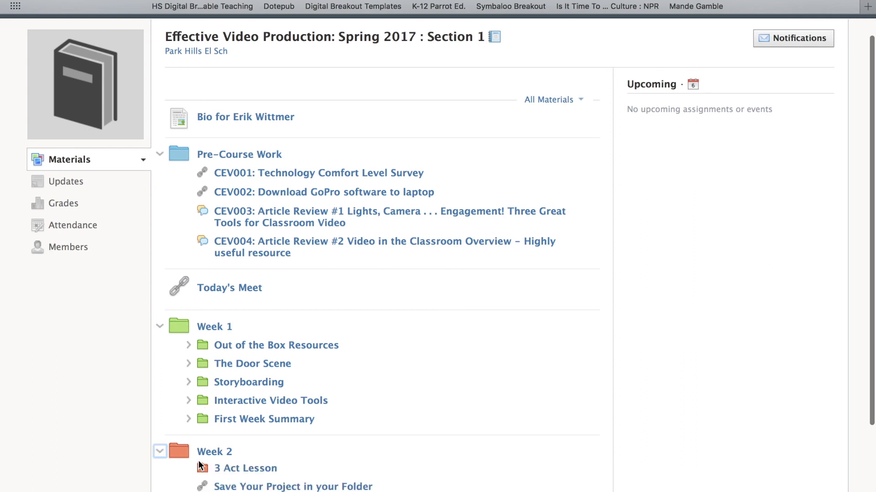
{"action": "scroll", "coordinate": [198, 460], "scroll_direction": "down", "scroll_amount": 5}
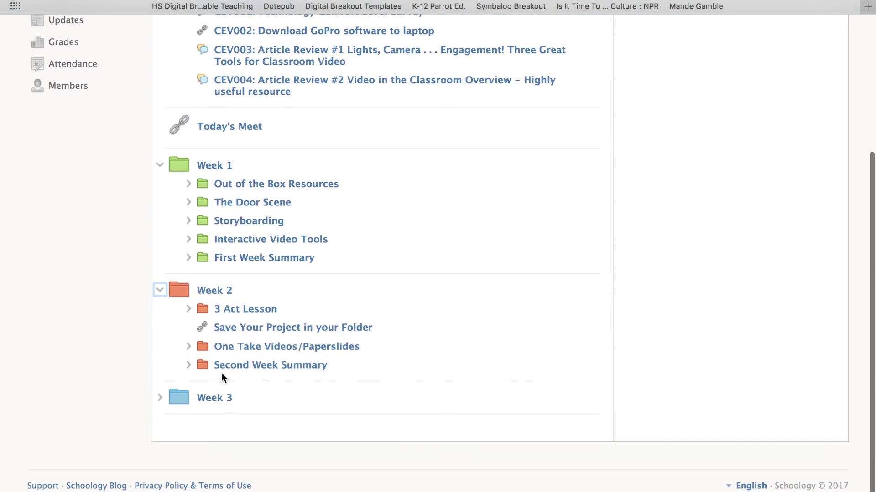
{"action": "left_click", "coordinate": [159, 398]}
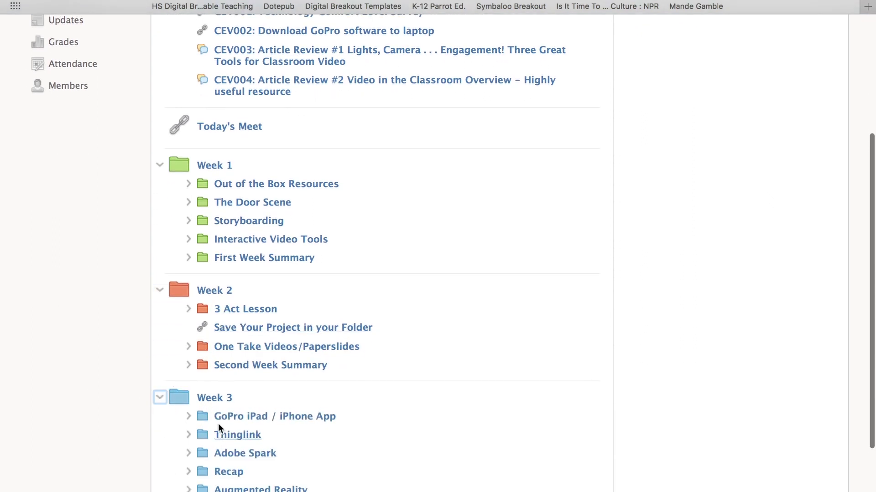
{"action": "scroll", "coordinate": [231, 412], "scroll_direction": "down", "scroll_amount": 5}
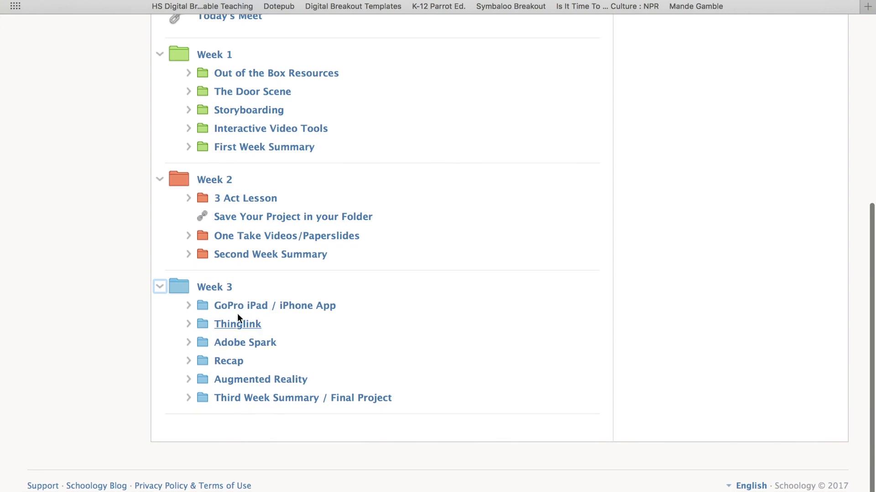
{"action": "scroll", "coordinate": [342, 315], "scroll_direction": "up", "scroll_amount": 5}
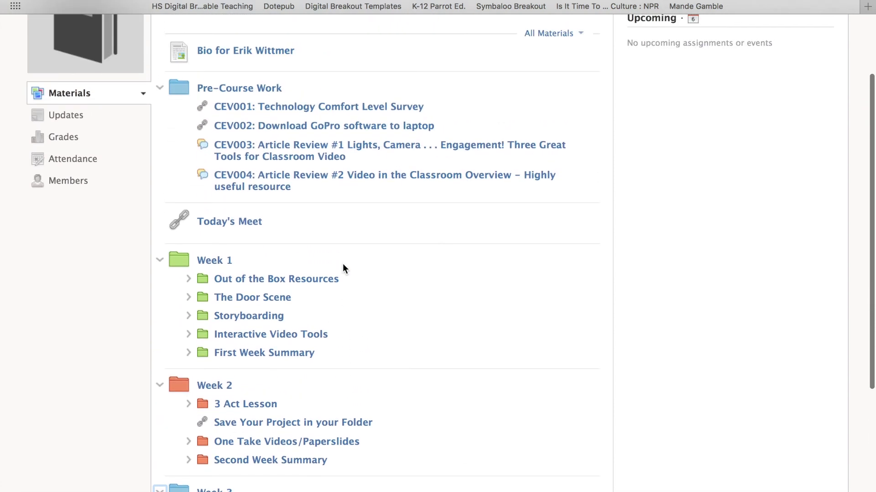
{"action": "scroll", "coordinate": [366, 289], "scroll_direction": "up", "scroll_amount": 2}
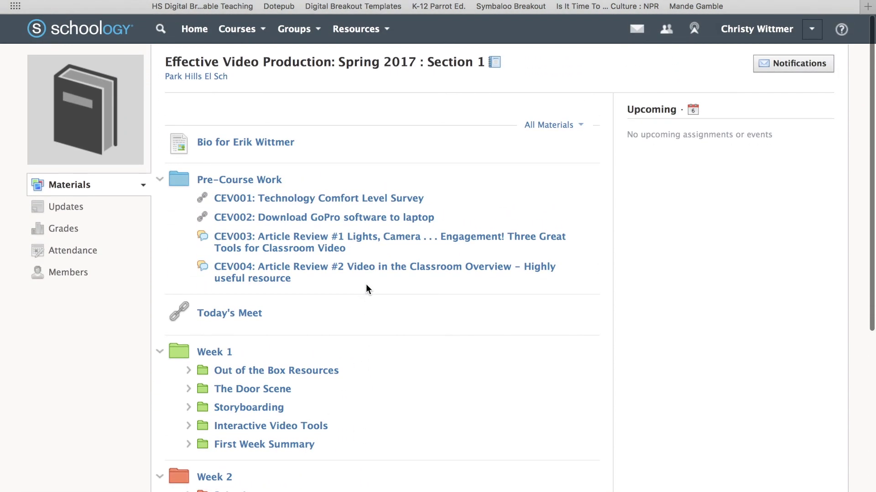